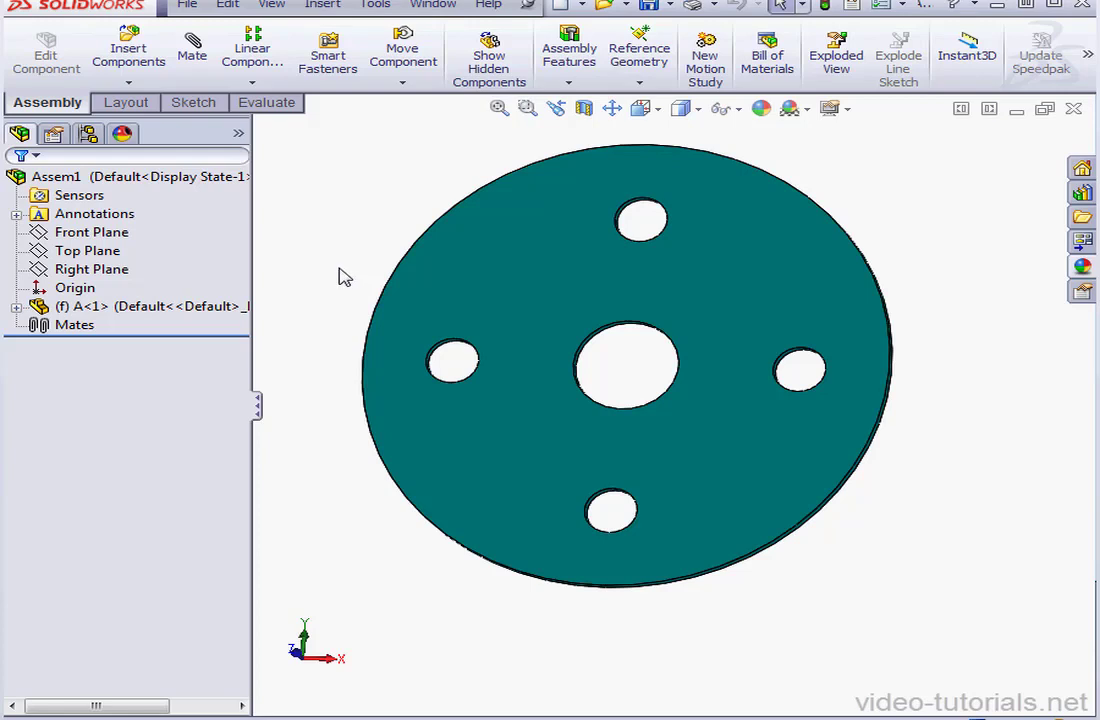
- Drag the assembly's Image Quality shaded resolution slider to Low and leave Optimize edge length unchecked
click(905, 8)
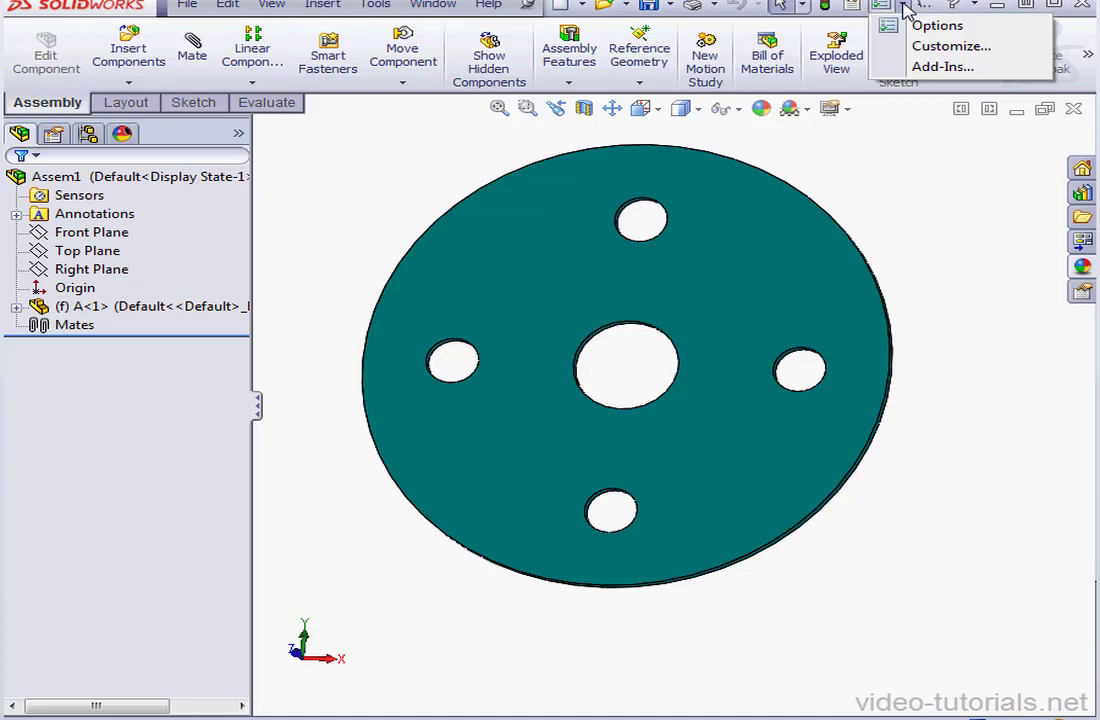
click(890, 27)
click(228, 43)
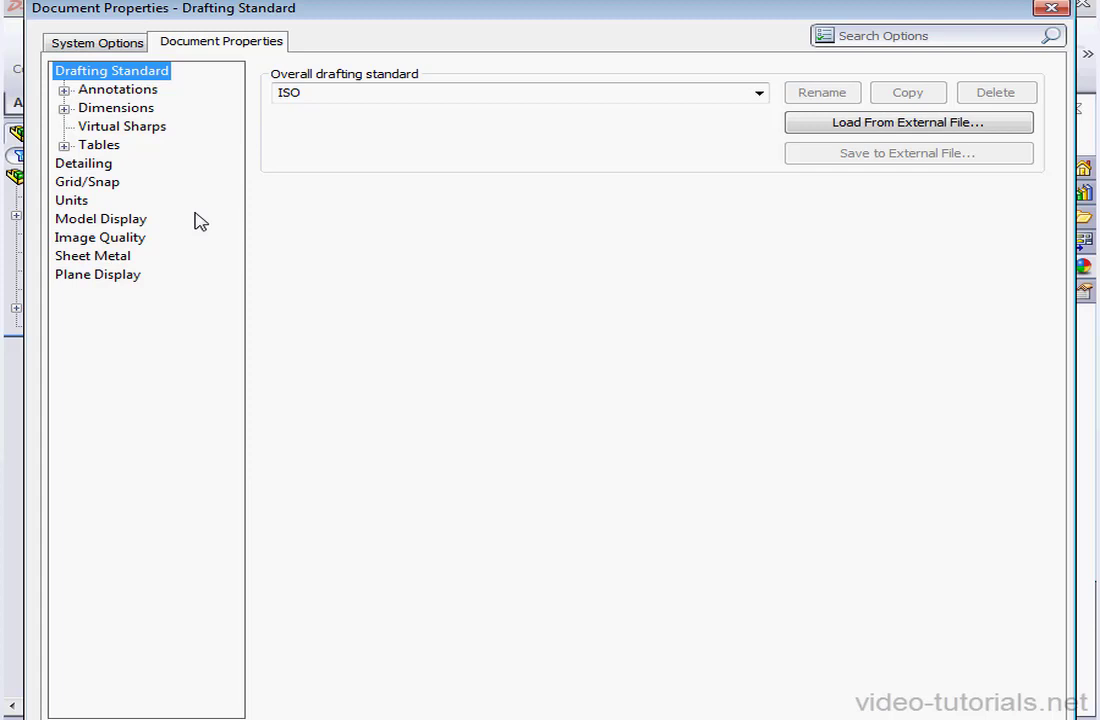
click(143, 245)
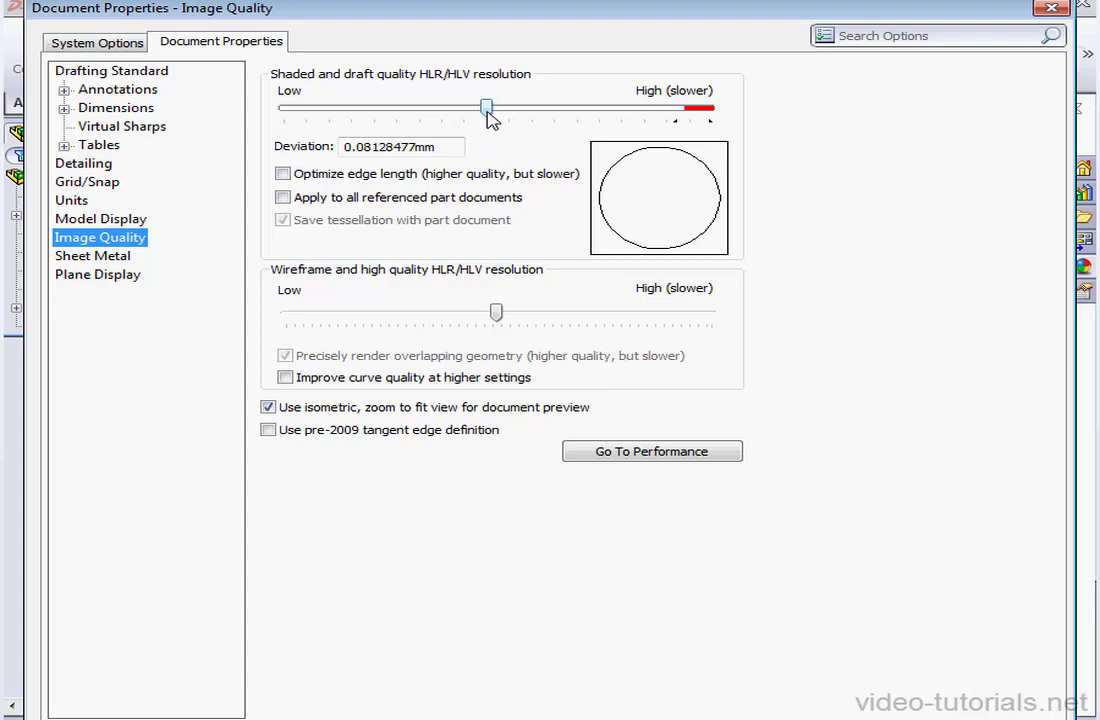
drag(488, 117, 284, 112)
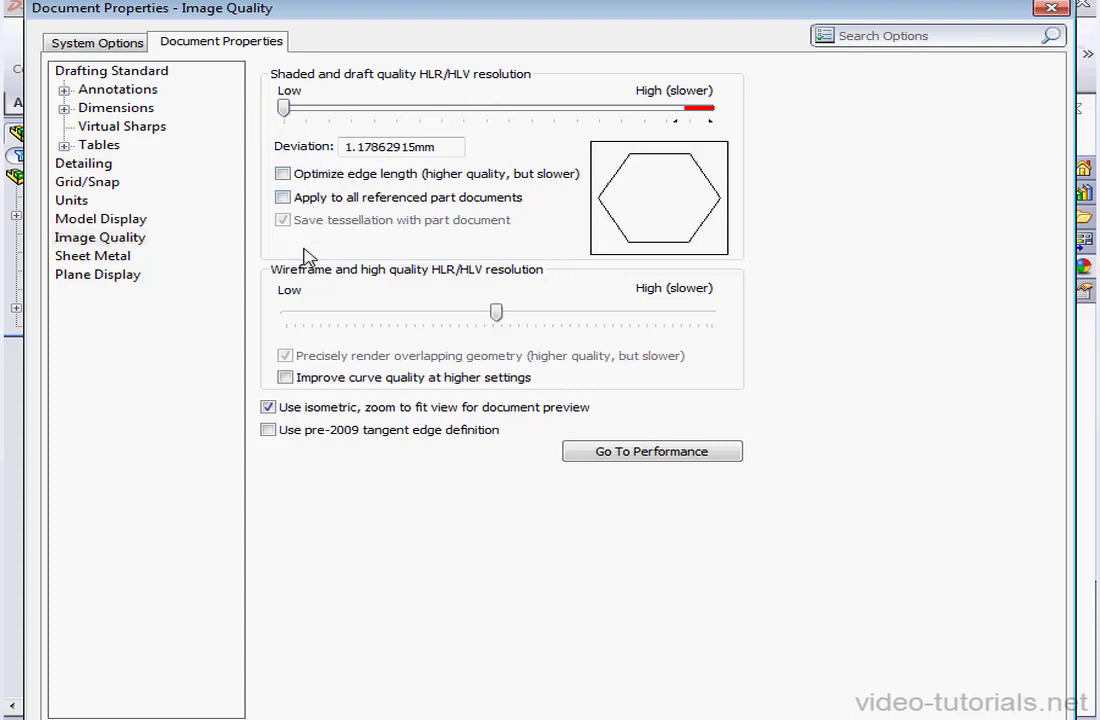
click(284, 175)
click(283, 175)
- Accept the Low image quality settings and bring up the Options menu again
click(815, 695)
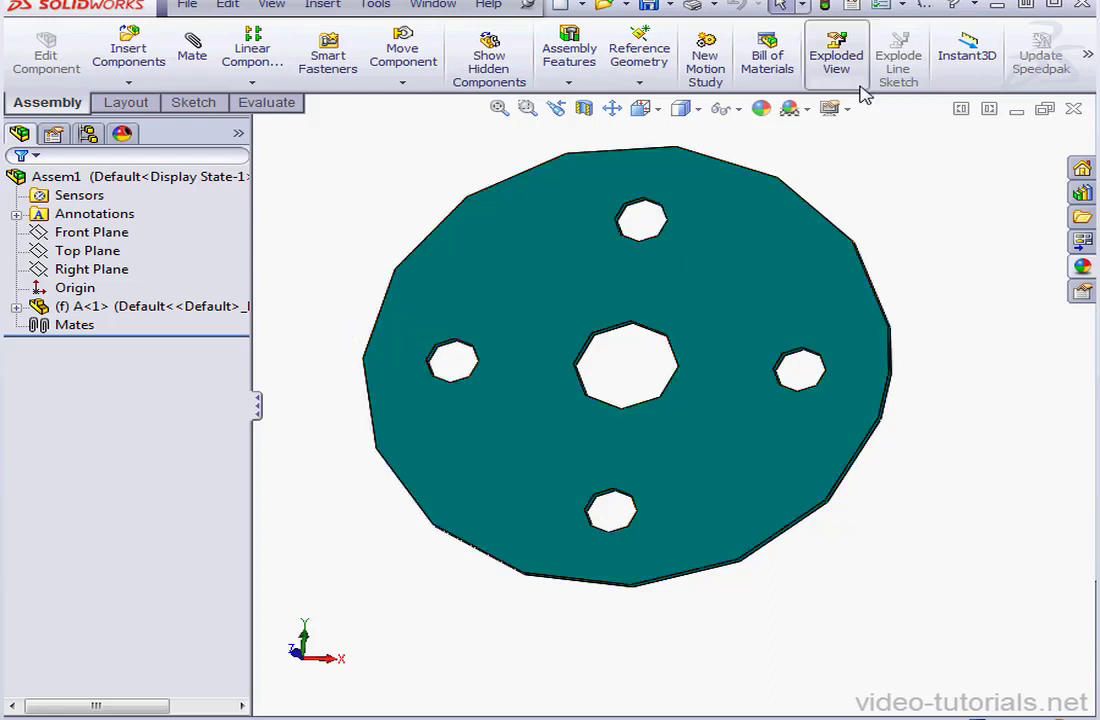
click(900, 8)
- Show the Document Properties Image Quality page, where shaded resolution still reads Low
click(905, 25)
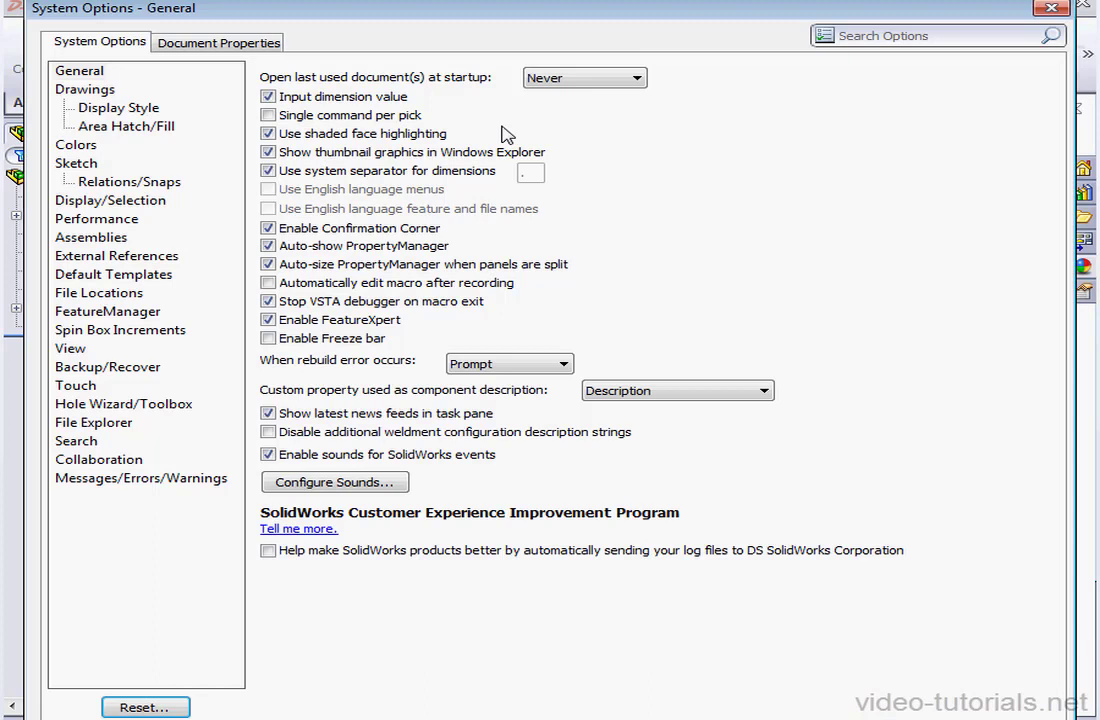
click(218, 43)
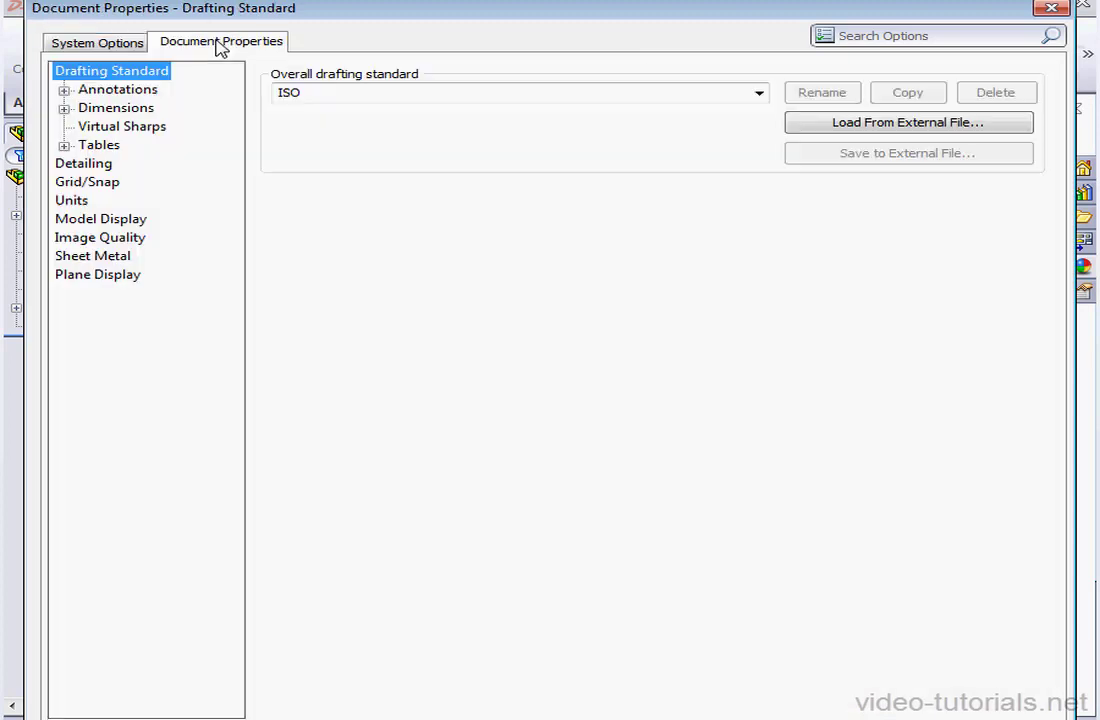
click(133, 237)
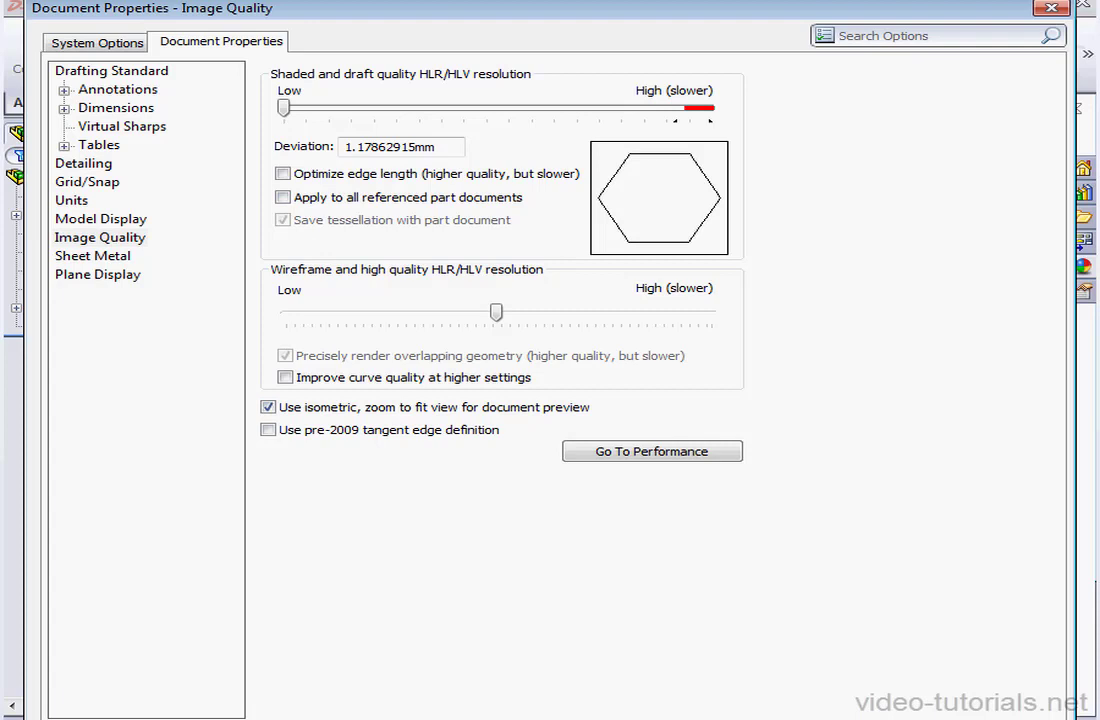
- Close the settings and open component A<1> as a separate part
key(Return)
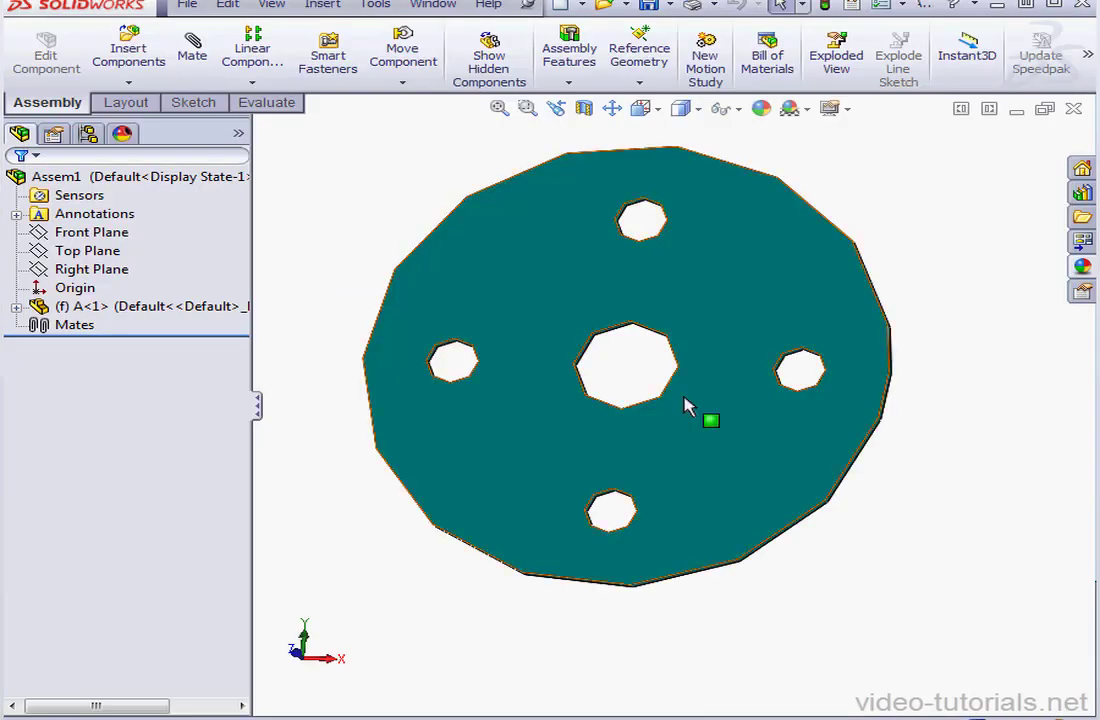
right_click(128, 307)
click(145, 255)
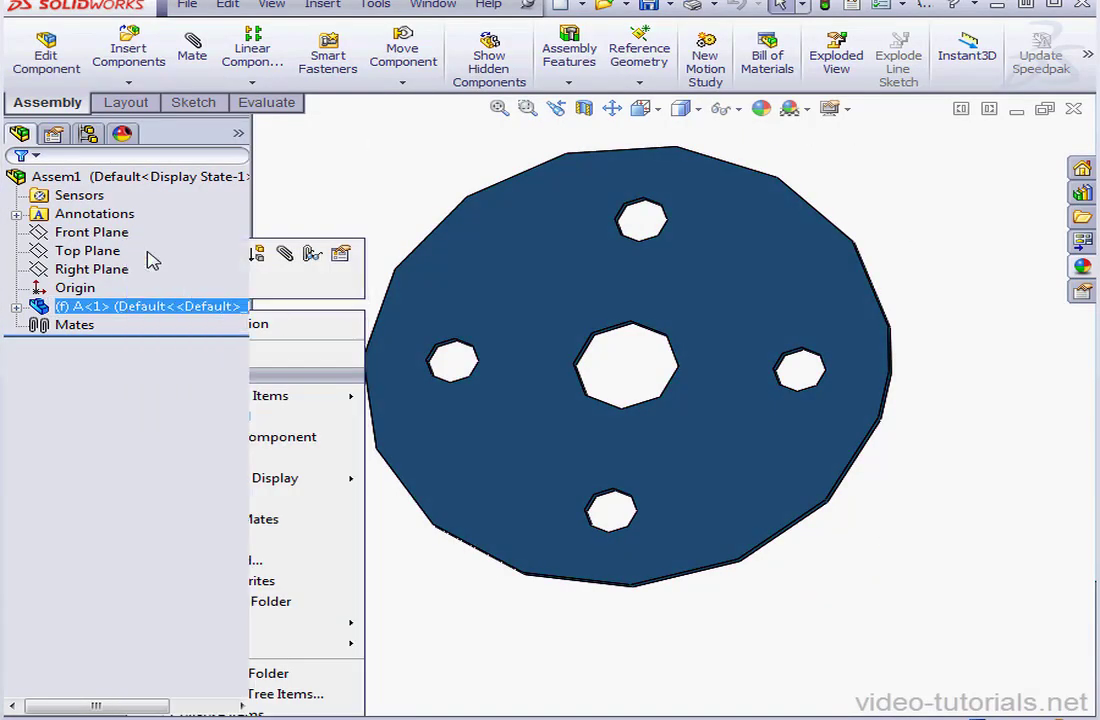
- Show part A's Document Properties Image Quality page, with shaded resolution at Low
click(905, 8)
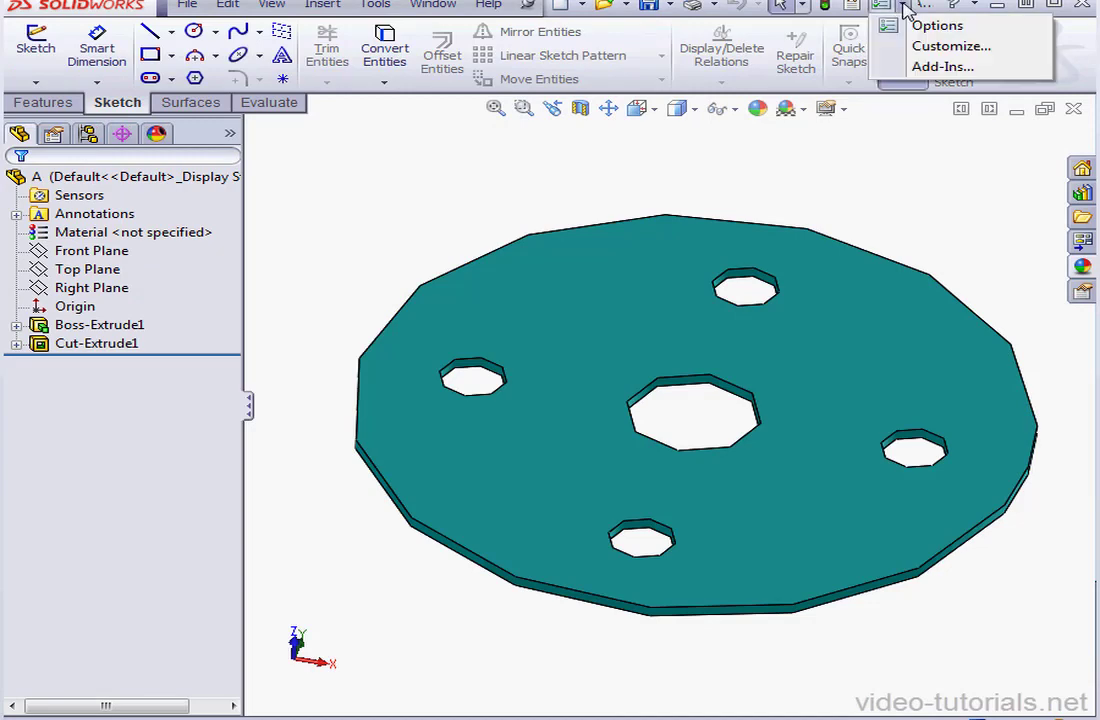
click(910, 26)
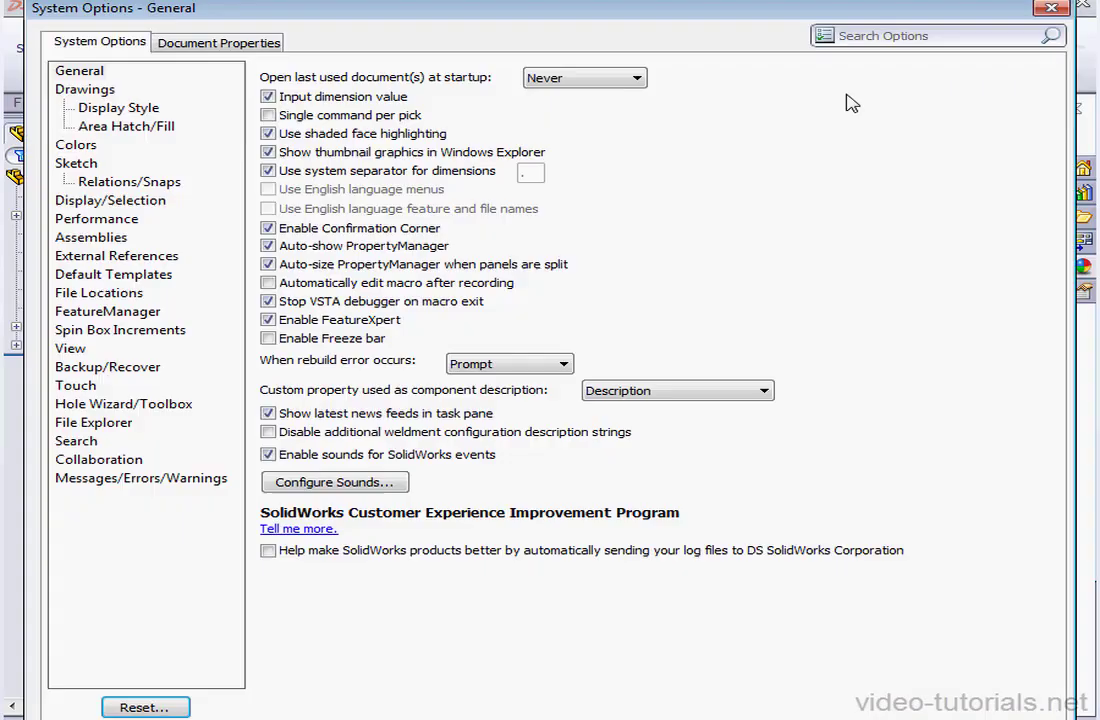
click(206, 44)
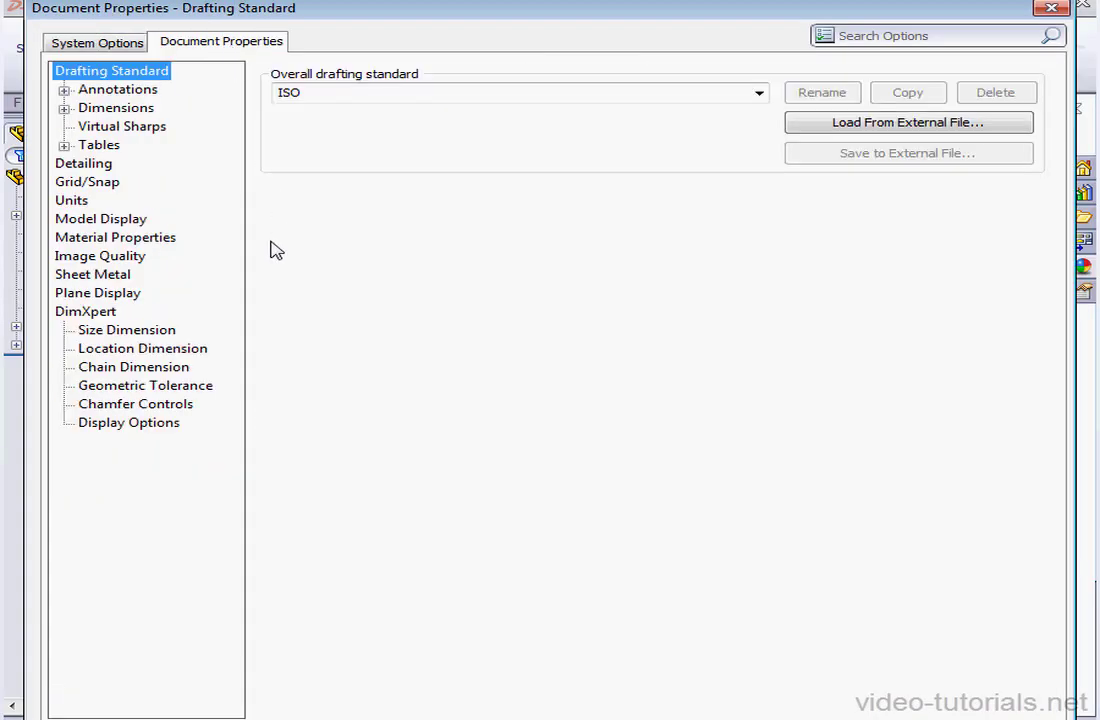
click(140, 257)
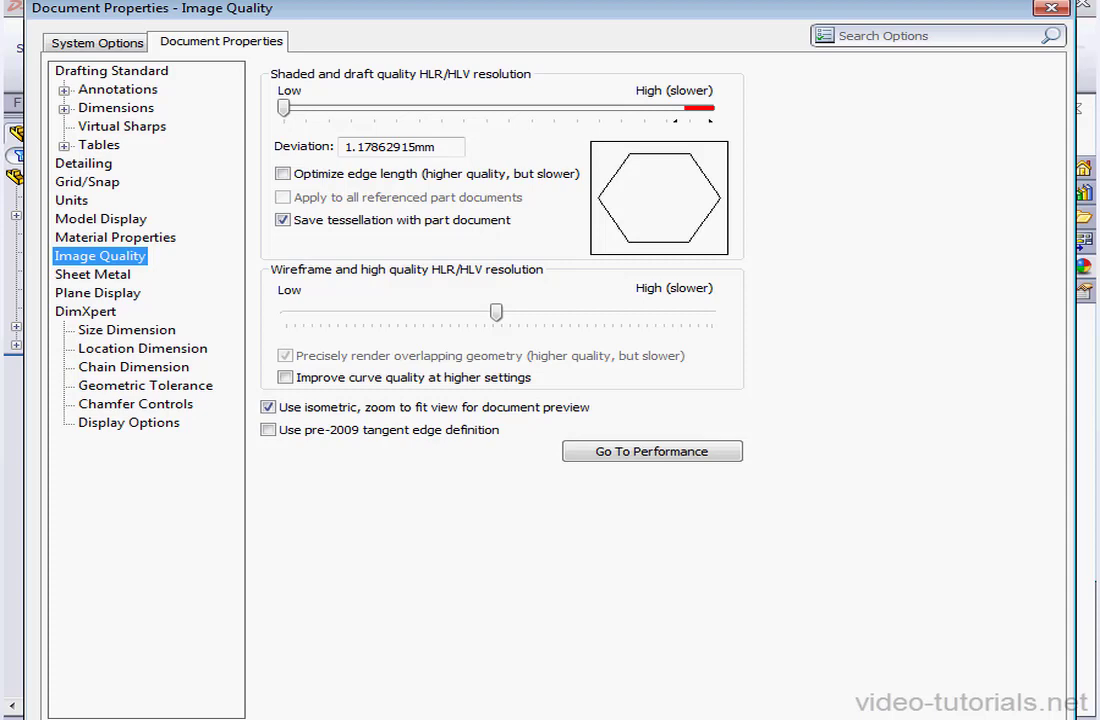
- Close part A's Document Properties to return to the faceted plate
key(Return)
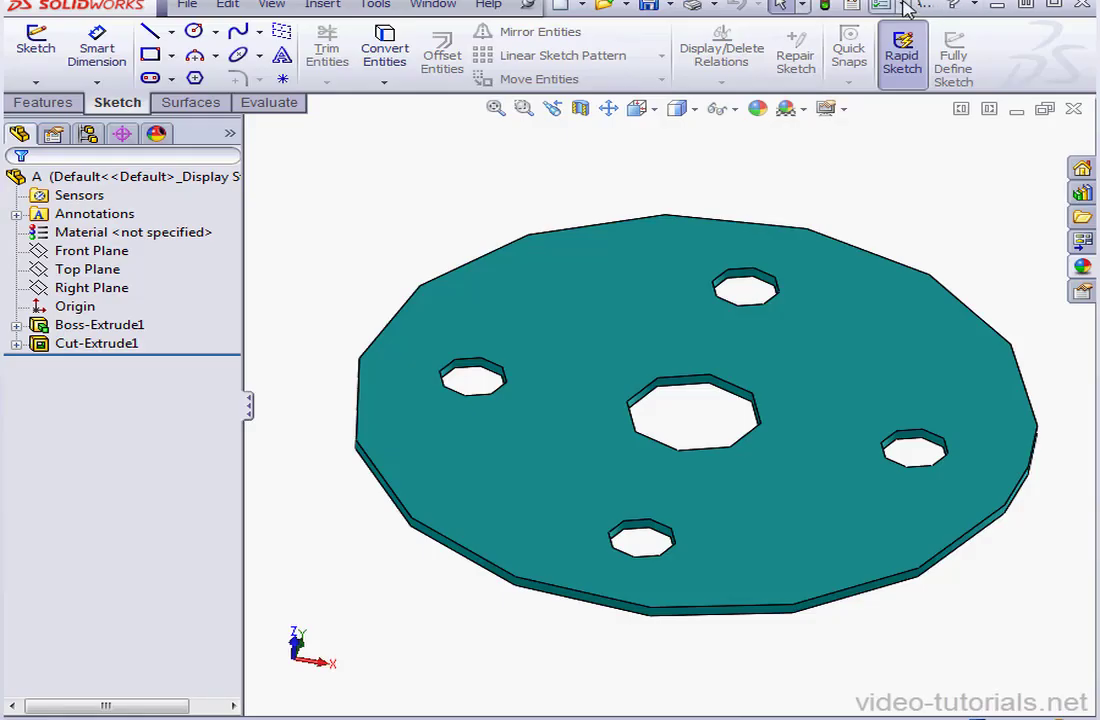
- Set part A's shaded resolution slider to mid-scale (deviation 0.07771181mm) and apply it
click(906, 9)
click(910, 27)
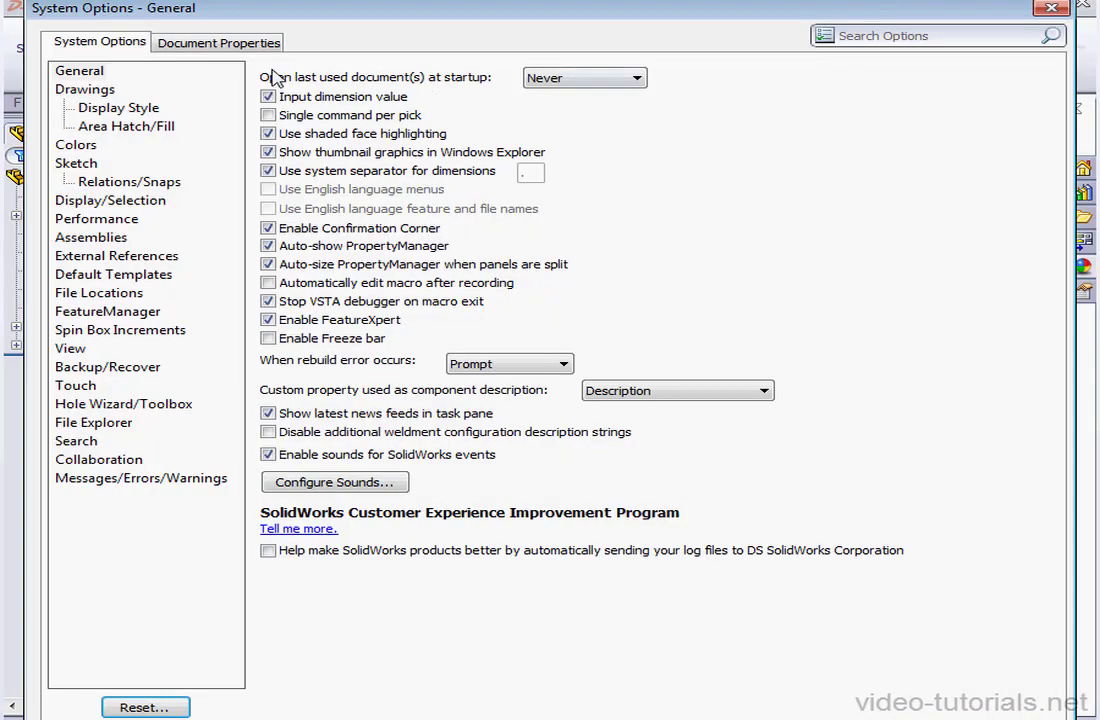
click(170, 43)
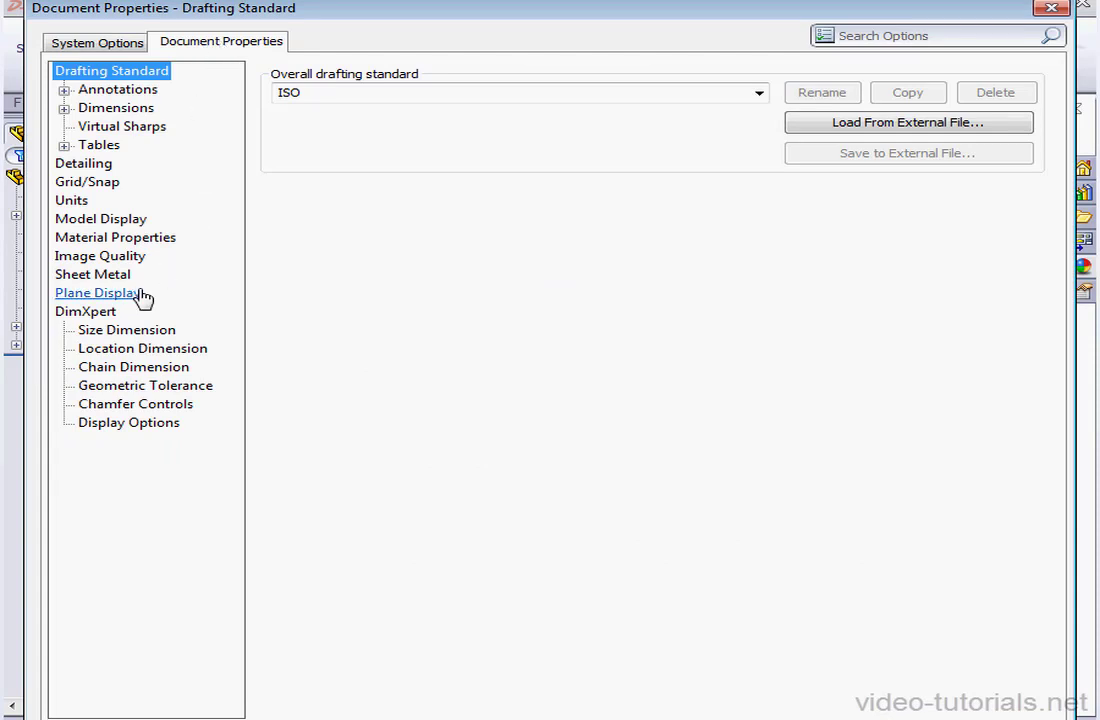
click(122, 257)
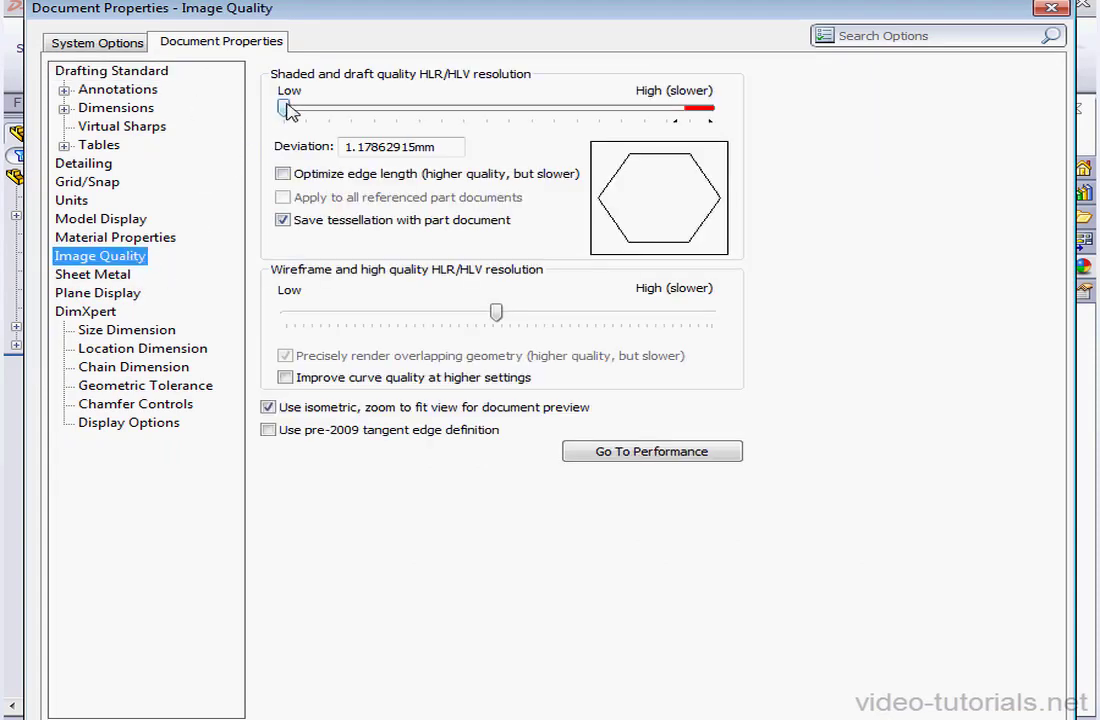
drag(287, 110, 498, 112)
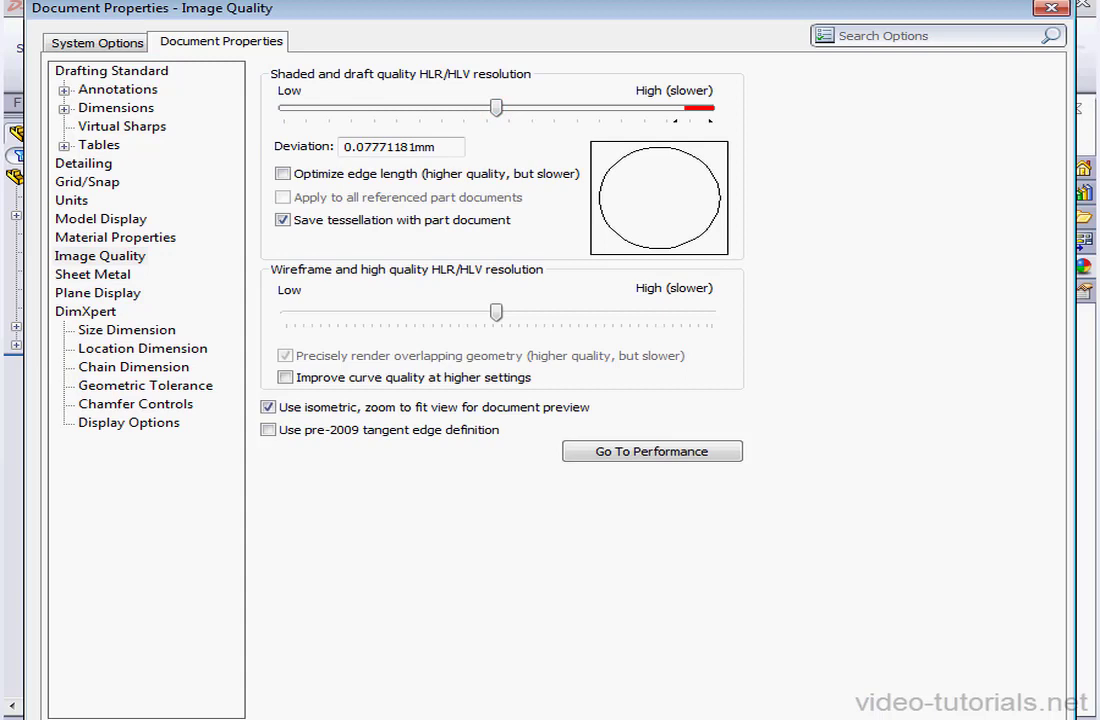
key(Return)
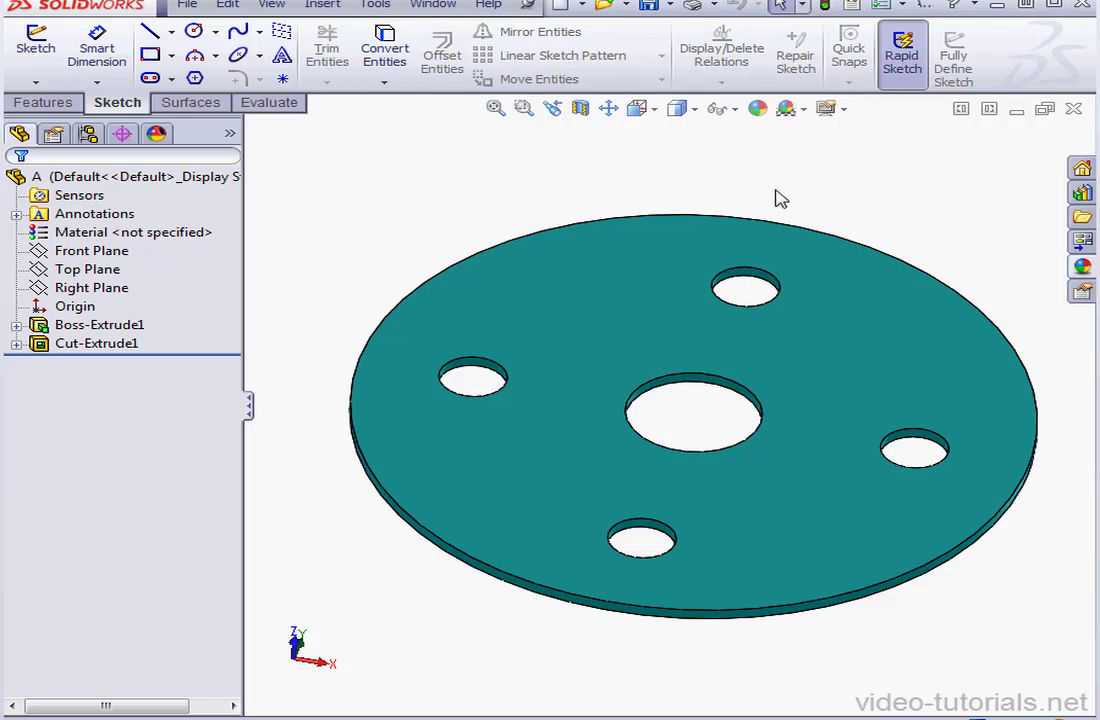
- Uncheck 'Save tessellation with part document' in part A's Image Quality settings and apply
click(903, 5)
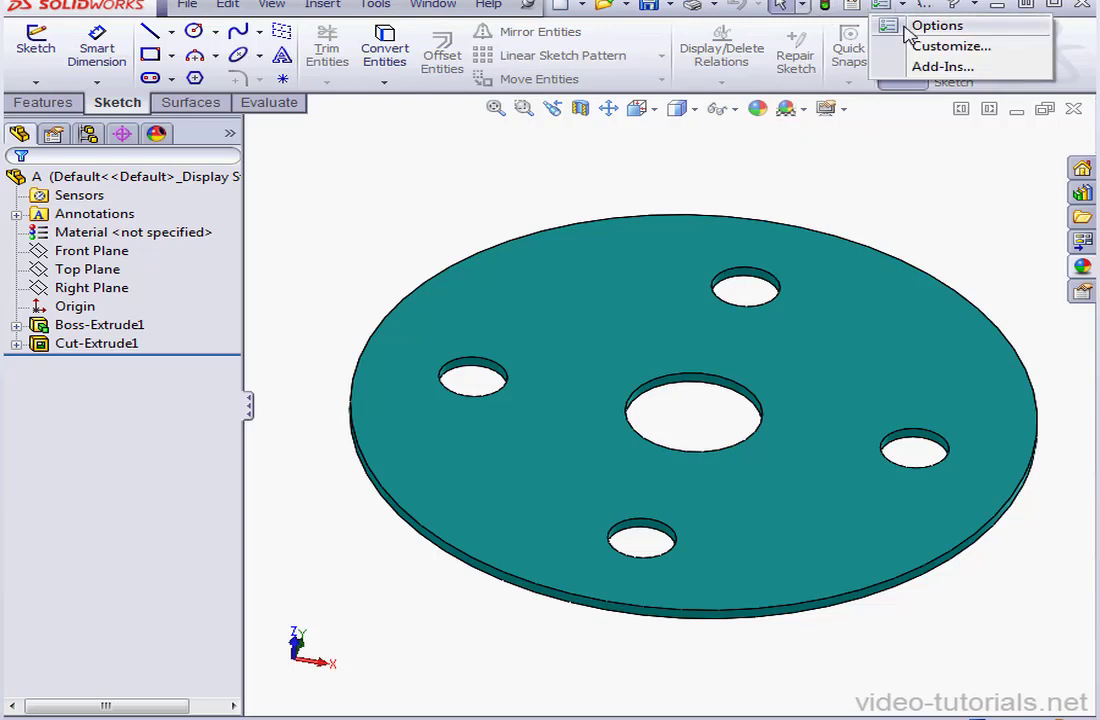
click(910, 27)
click(245, 45)
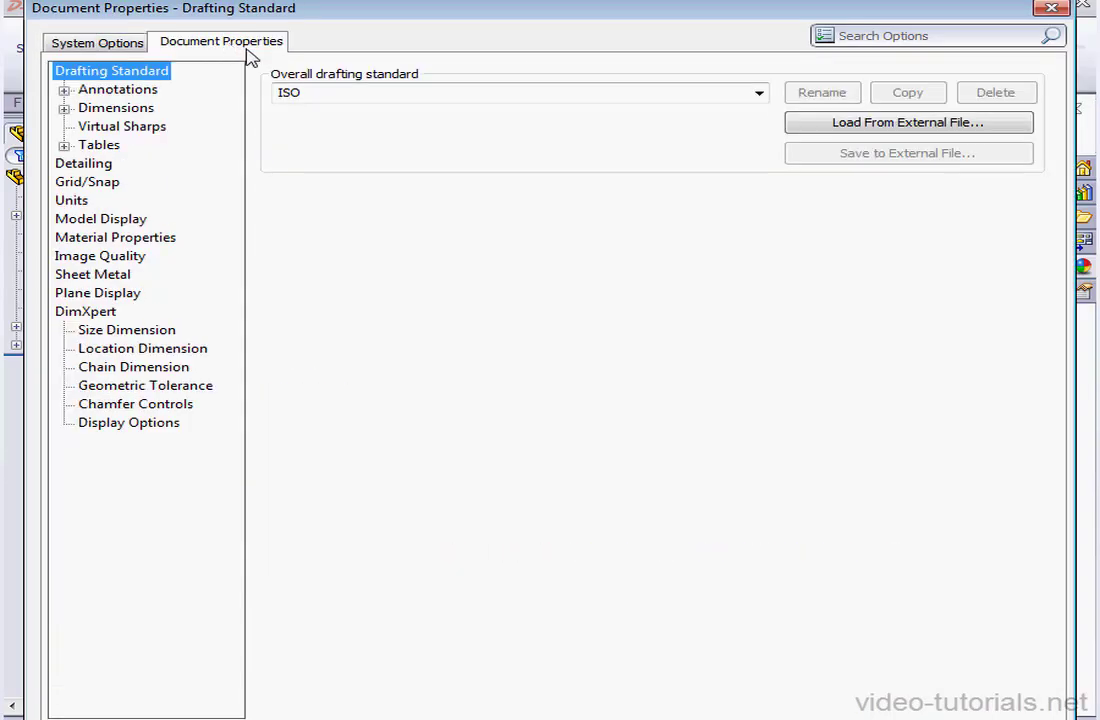
click(142, 262)
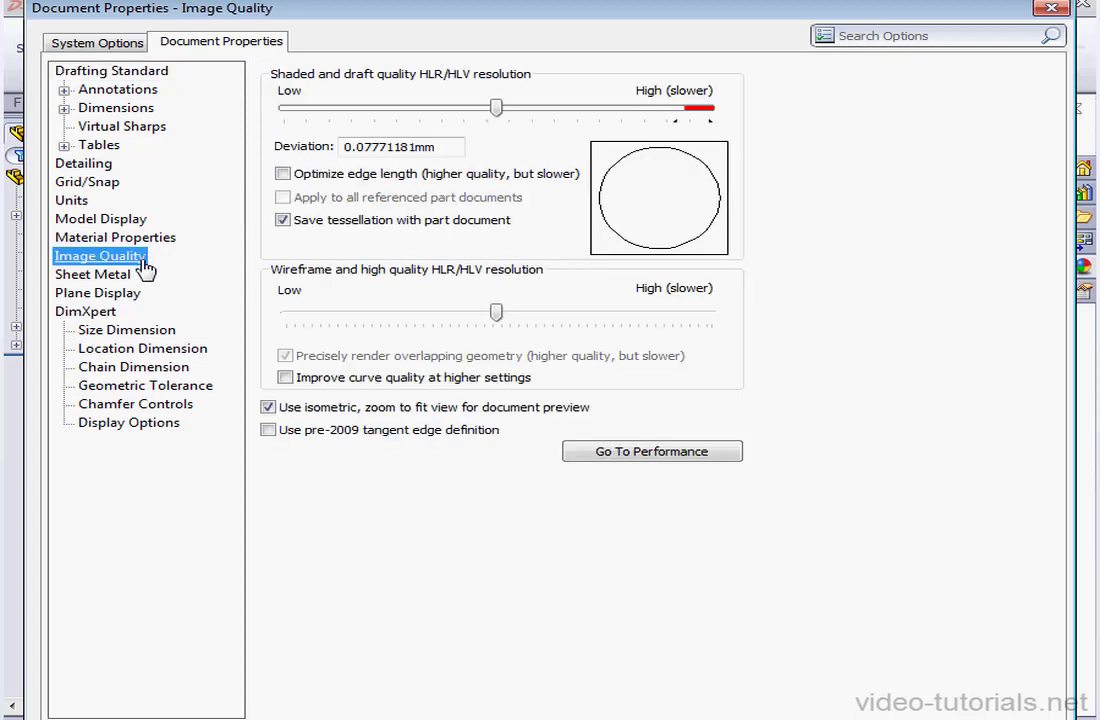
click(283, 220)
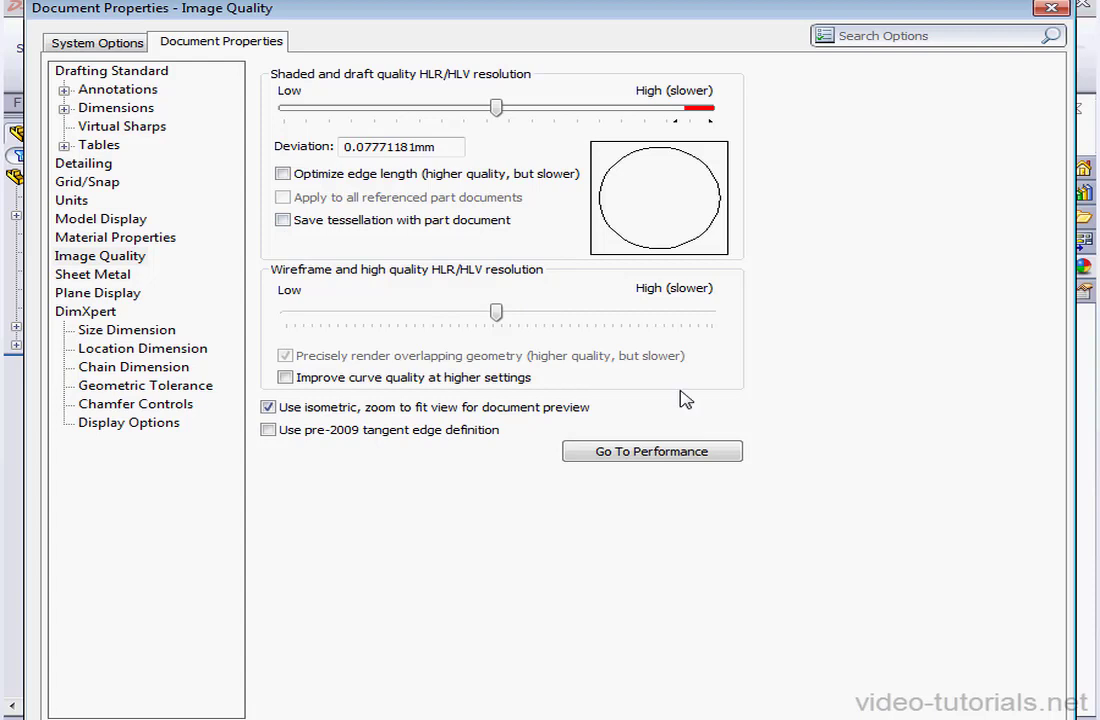
key(Return)
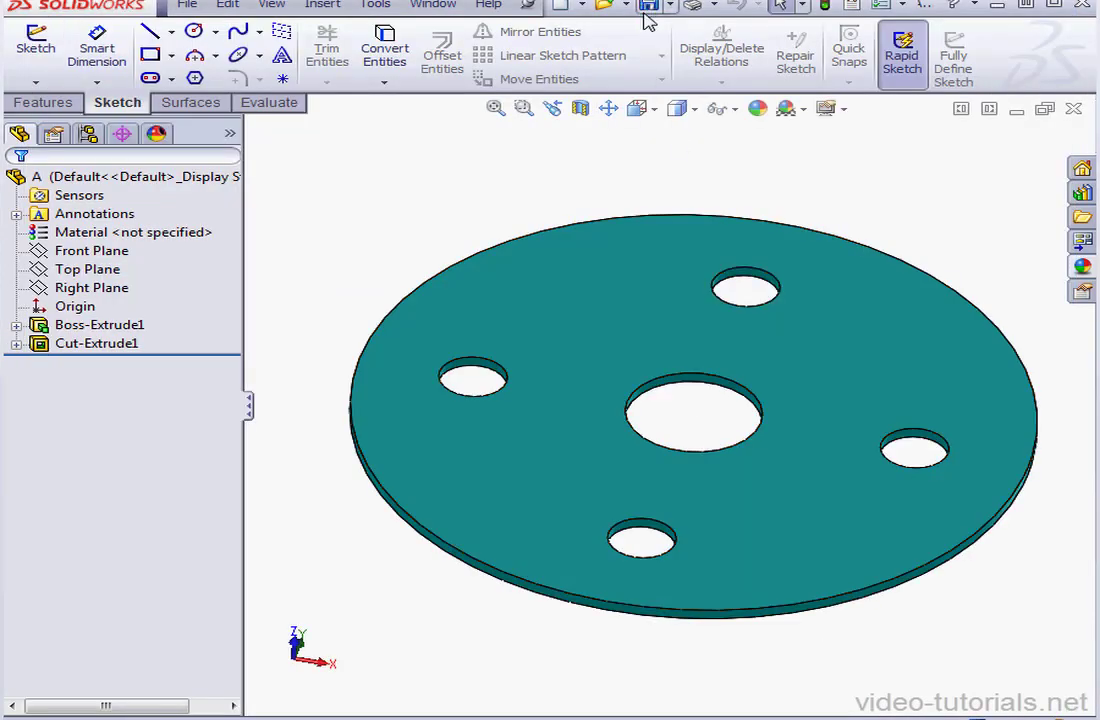
- Close part A and the assembly, discarding changes with Don't Save
click(1074, 109)
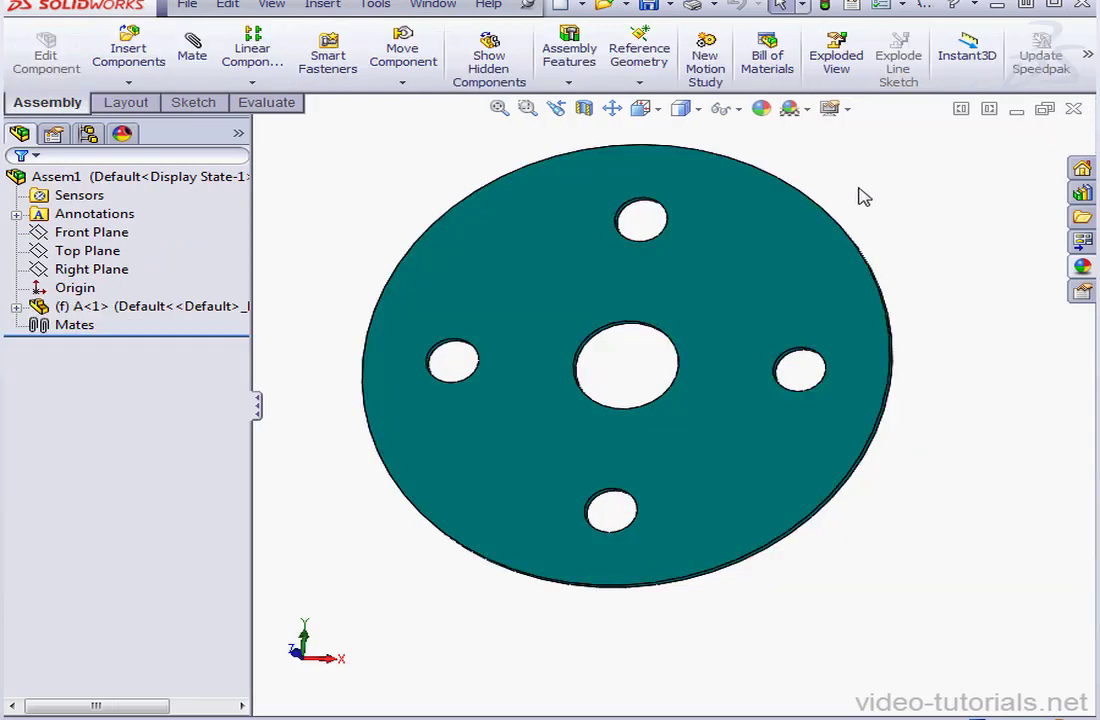
click(1074, 109)
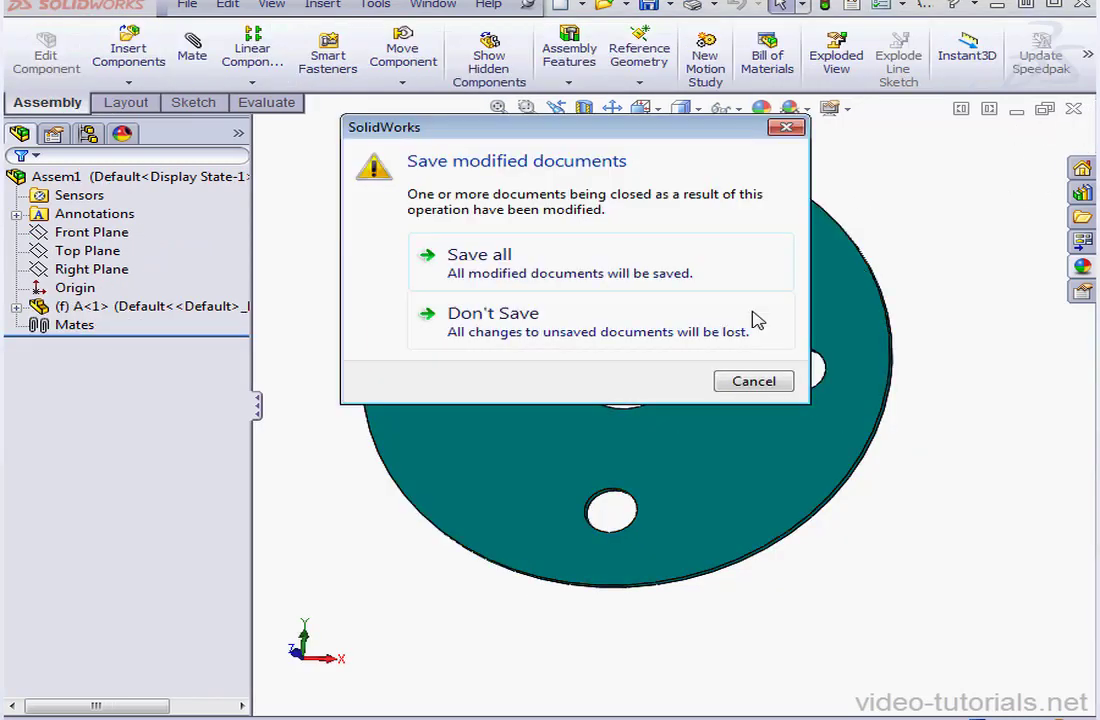
click(584, 327)
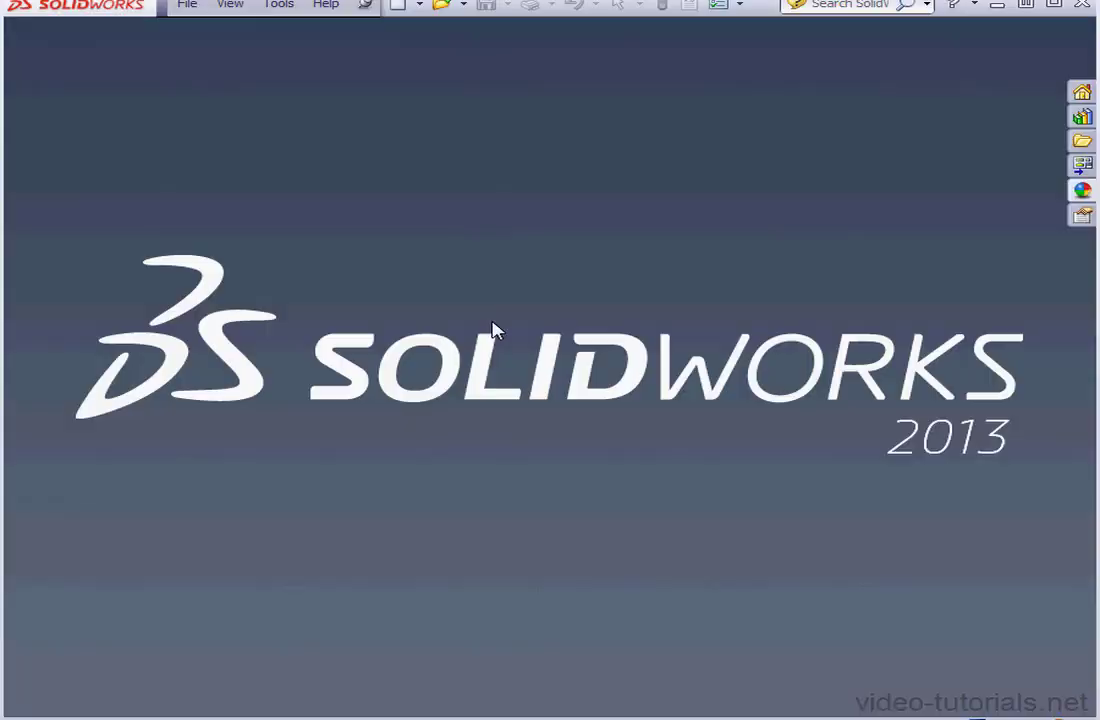
- Try opening A.SLDPRT in Quick view mode and dismiss the resulting cannot-open error
click(440, 6)
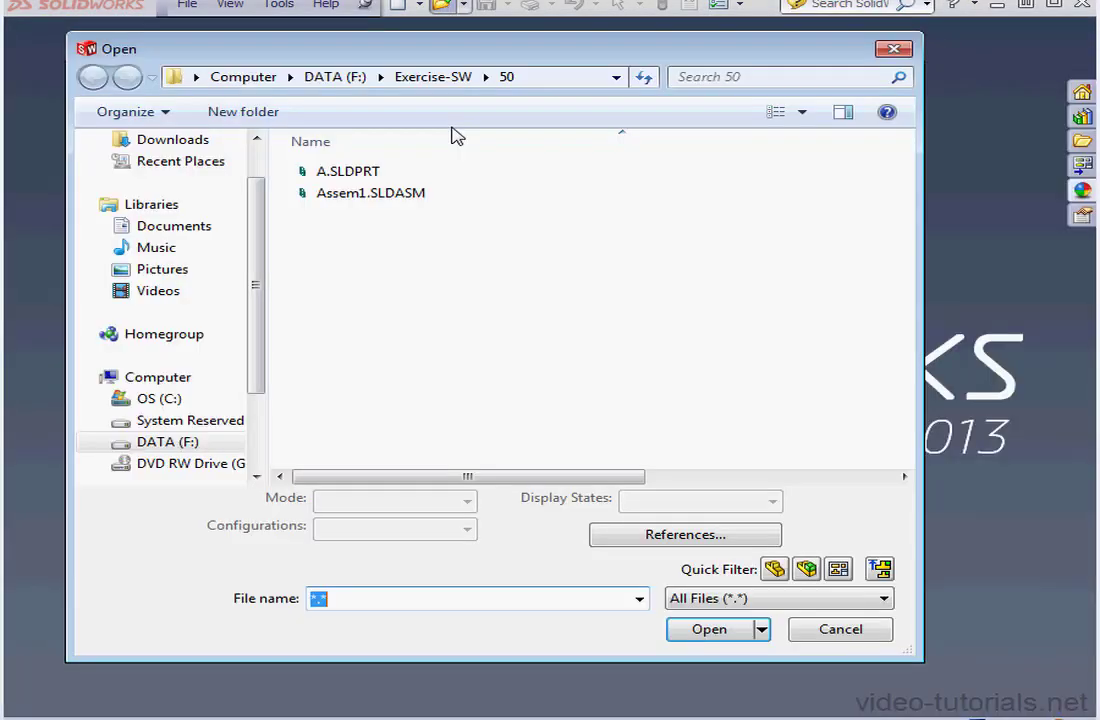
click(365, 178)
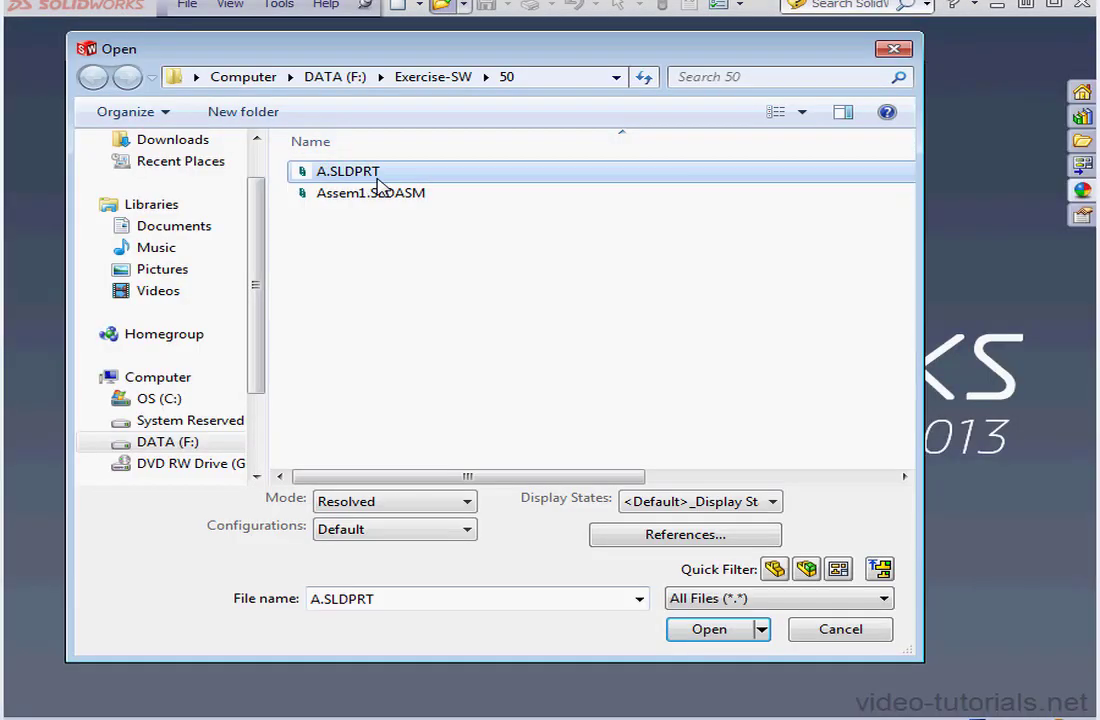
click(468, 503)
click(388, 543)
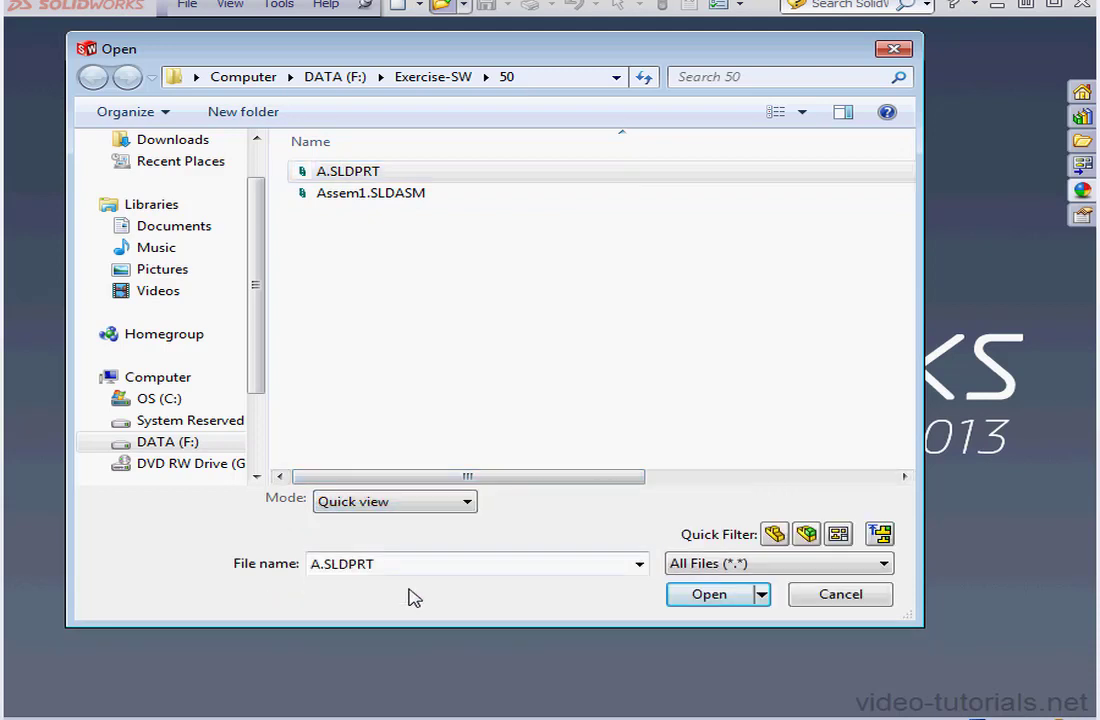
click(722, 593)
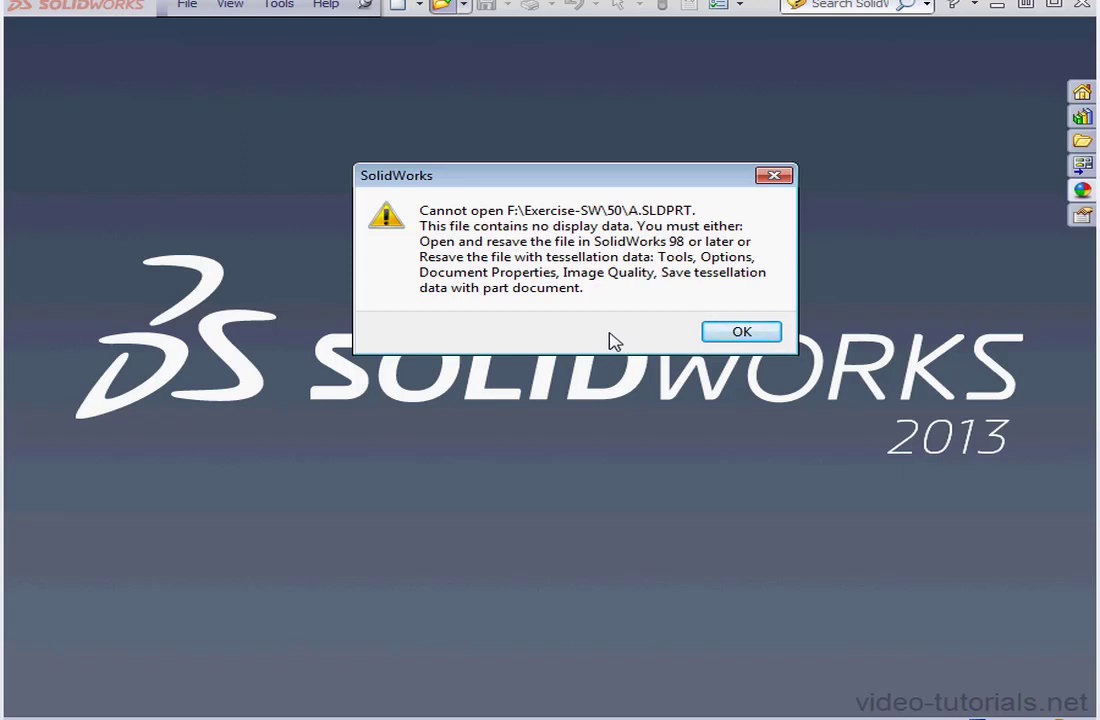
click(741, 332)
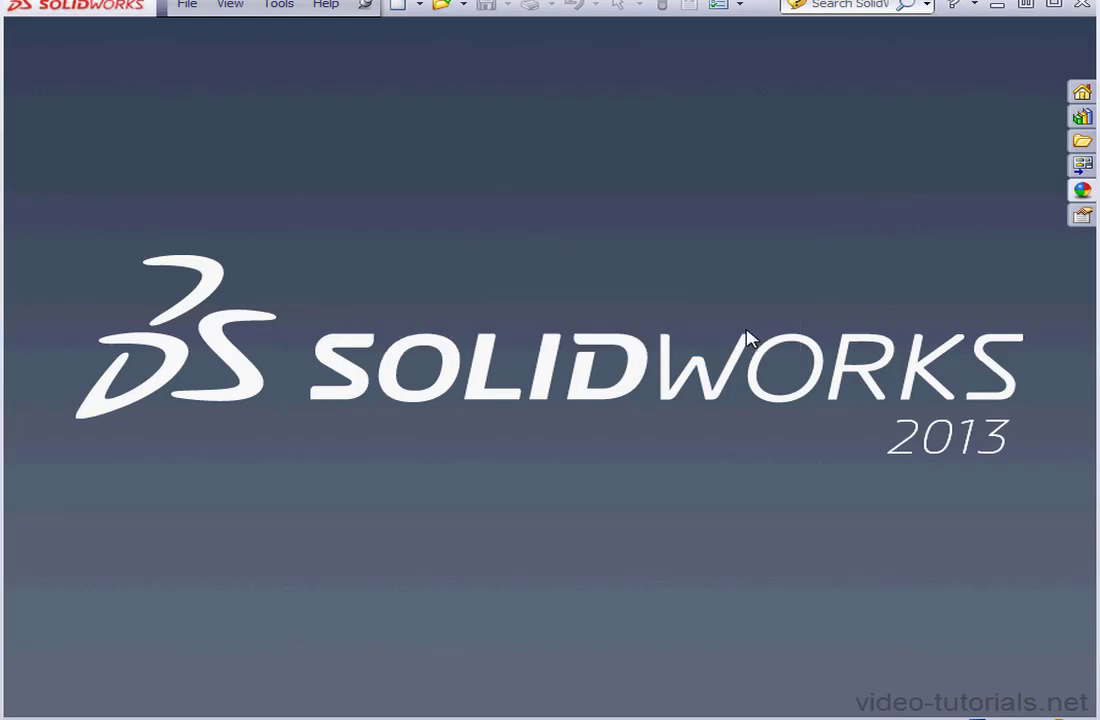